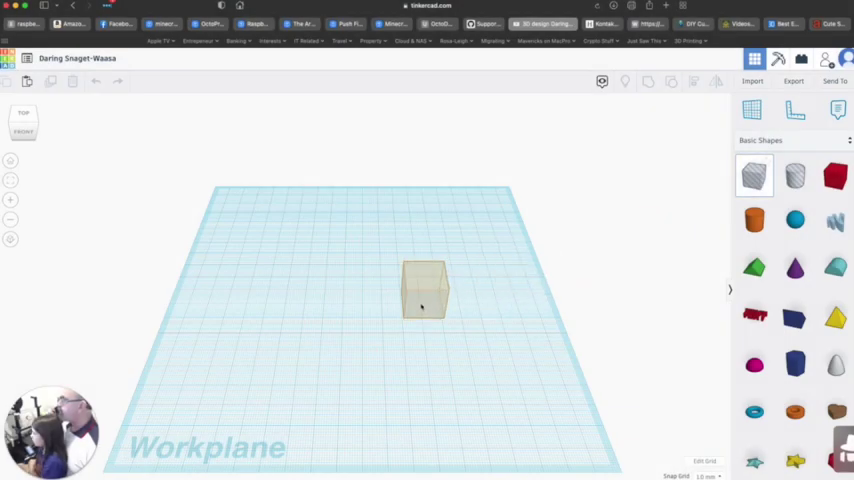
Step: Drag the test cube toward the left side of the workplane
left_click_drag(421, 307, 351, 300)
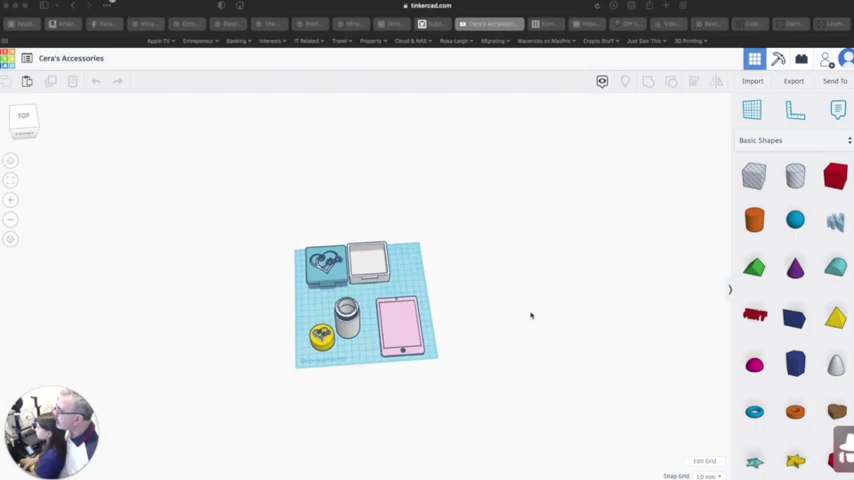
scroll(531, 315, "up", 5)
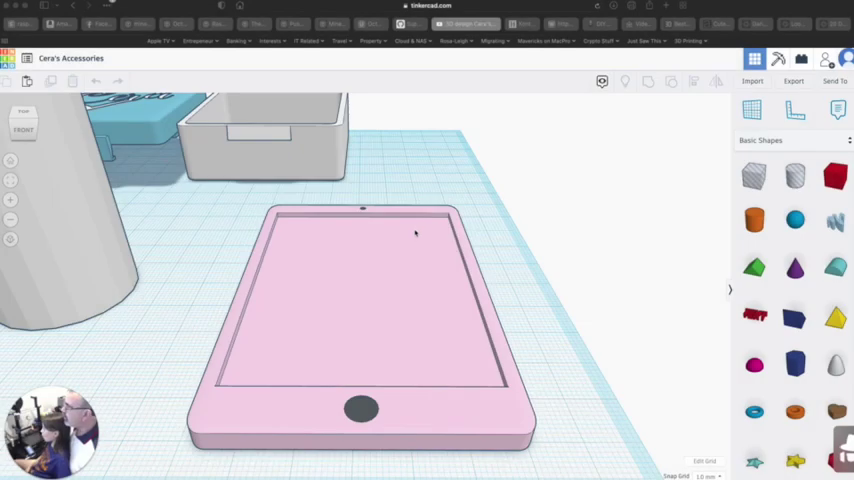
Step: Select the pink tablet model on the workplane
left_click(400, 295)
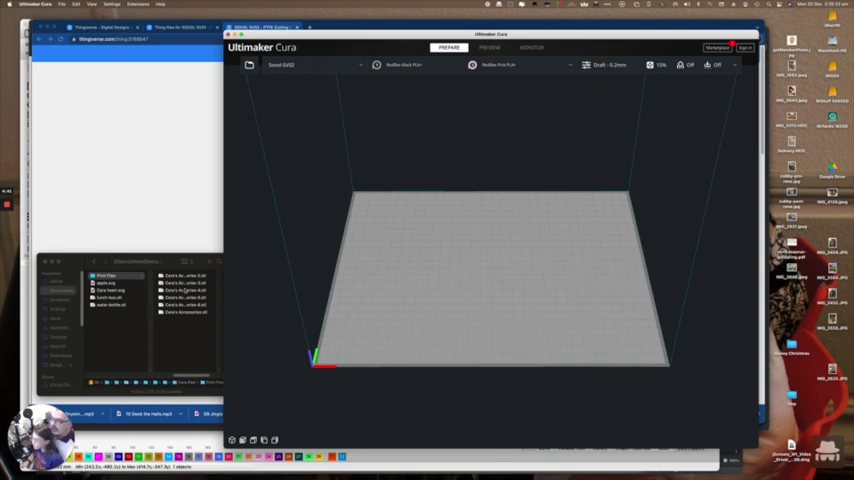
Step: Load the exported tablet model files from Finder onto the Cura build plate
left_click(188, 342)
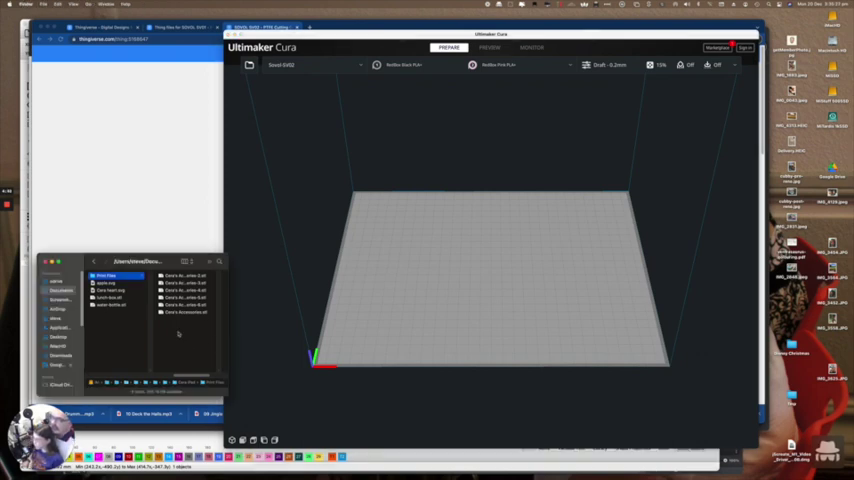
key("super+a")
left_click_drag(188, 314, 487, 265)
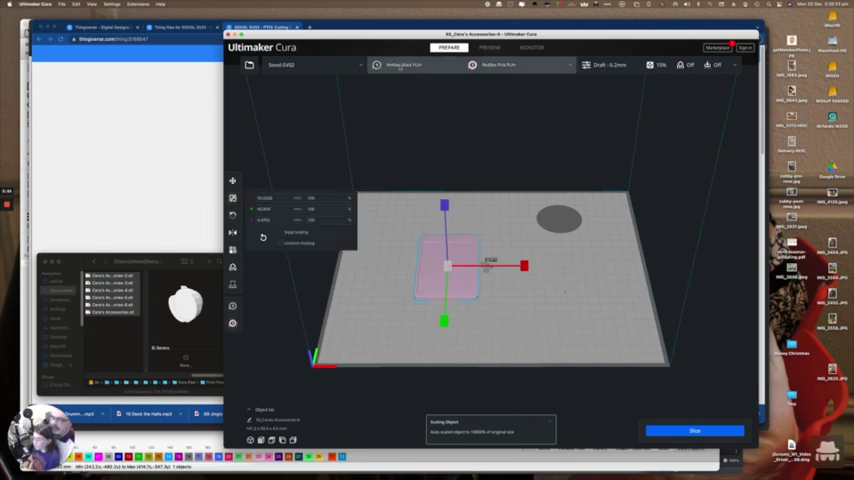
Step: Enlarge the tablet, center it on the build plate, and start saving the sliced G-code
left_click_drag(487, 263, 489, 265)
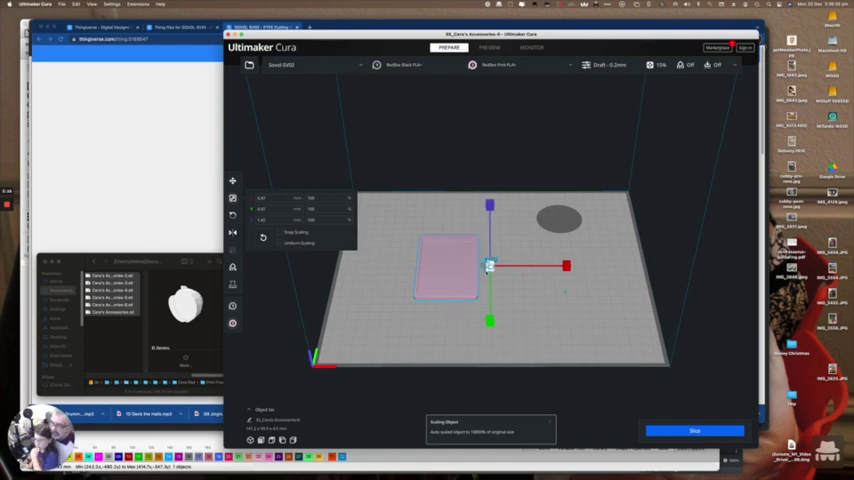
right_click(489, 265)
left_click(480, 397)
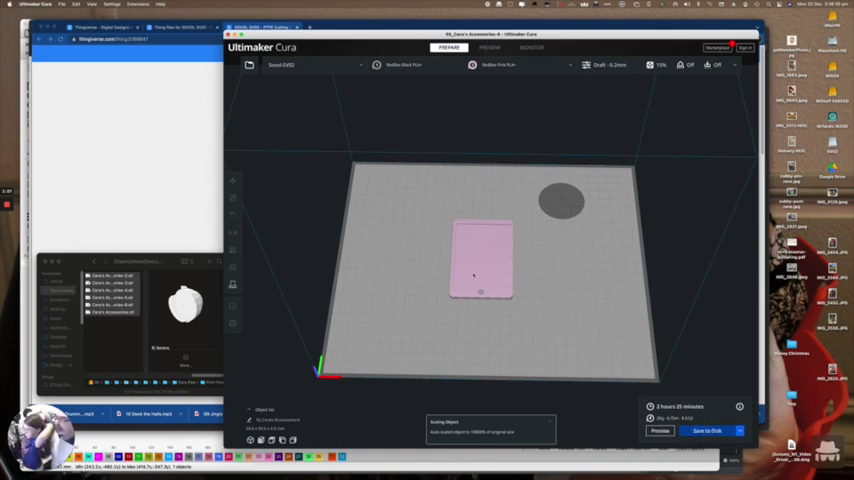
left_click(707, 430)
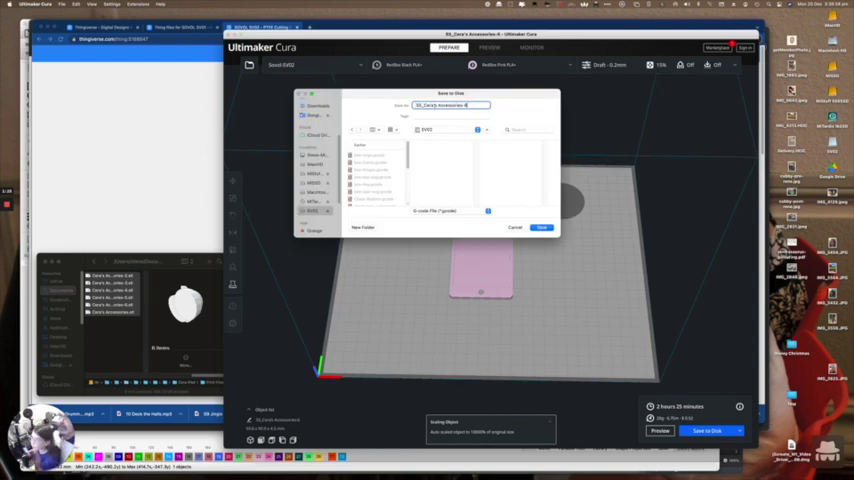